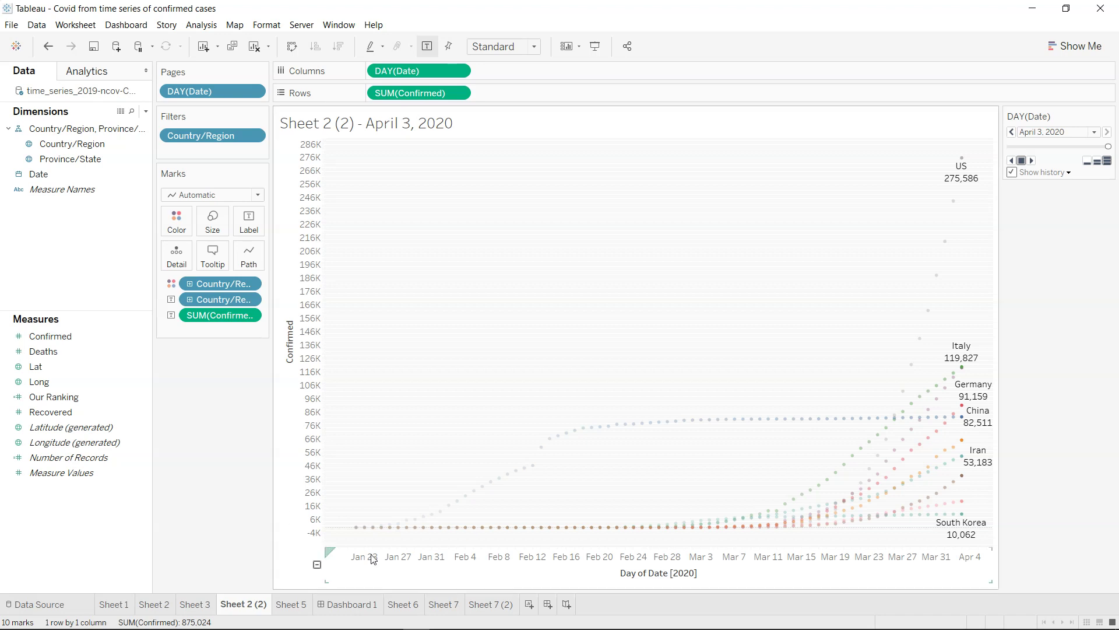
# Glance at the Sheet 7 bar chart, then go back to the Sheet 2 (2) racing line chart.
pyautogui.click(444, 604)
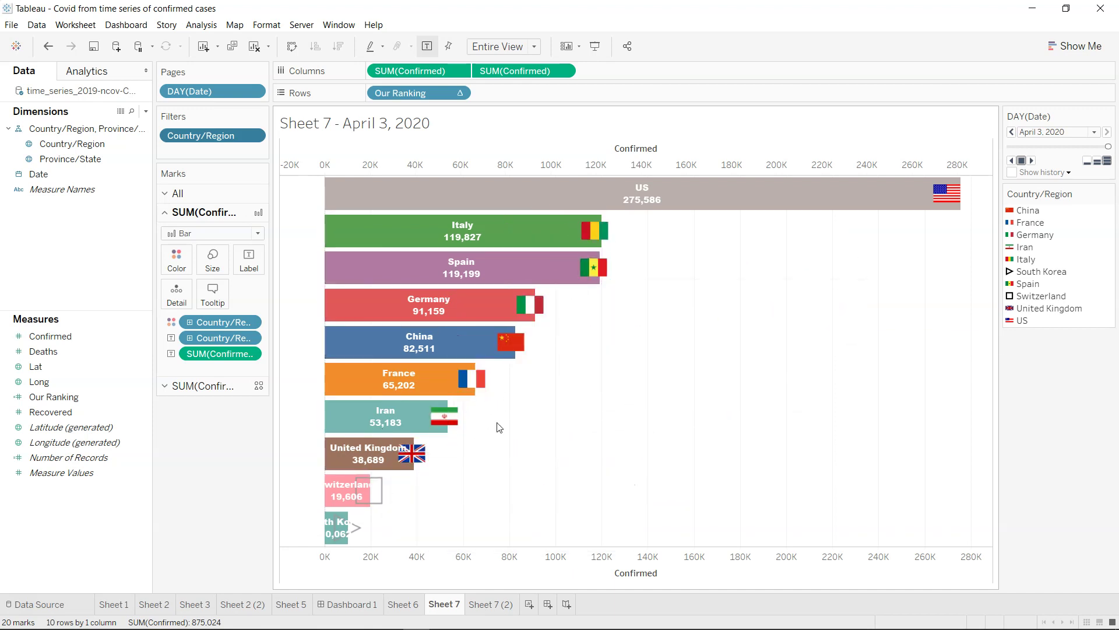
pyautogui.click(242, 605)
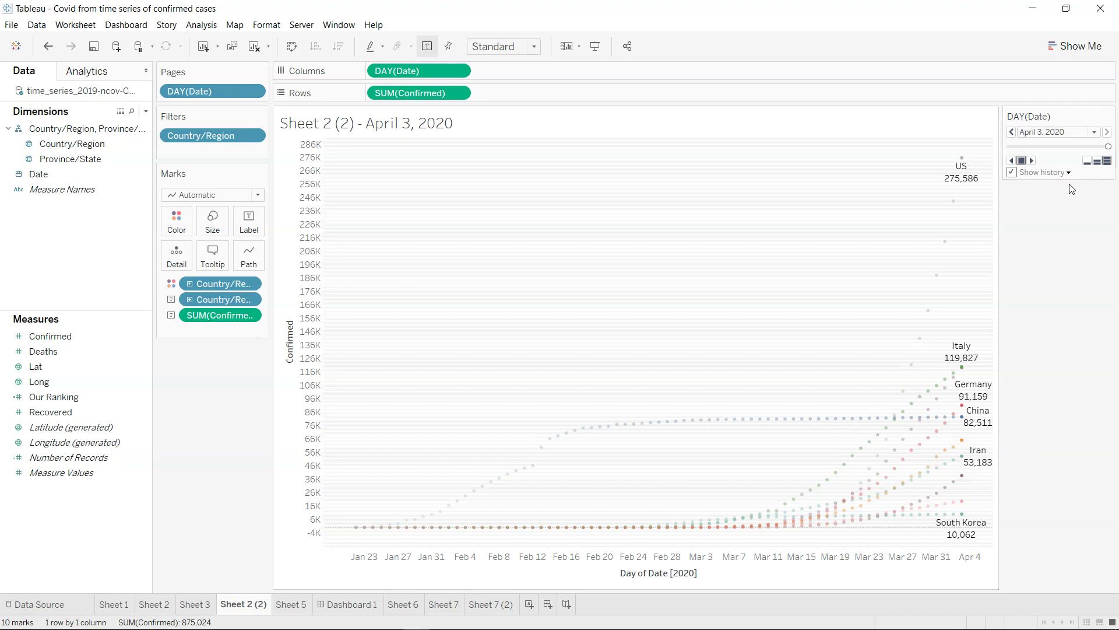
# Replay the Sheet 2 (2) animation from the first day through April 3, 2020.
pyautogui.click(1031, 160)
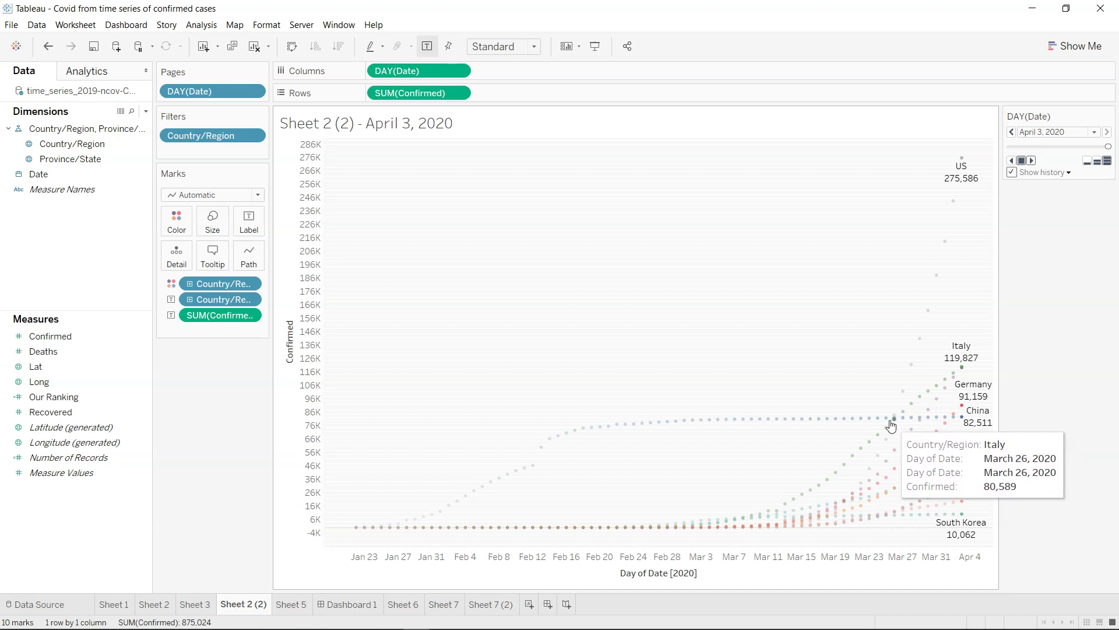
# View Sheet 7 and Dashboard 1, then return to Sheet 2 (2) and inspect the Italy marks.
pyautogui.click(443, 604)
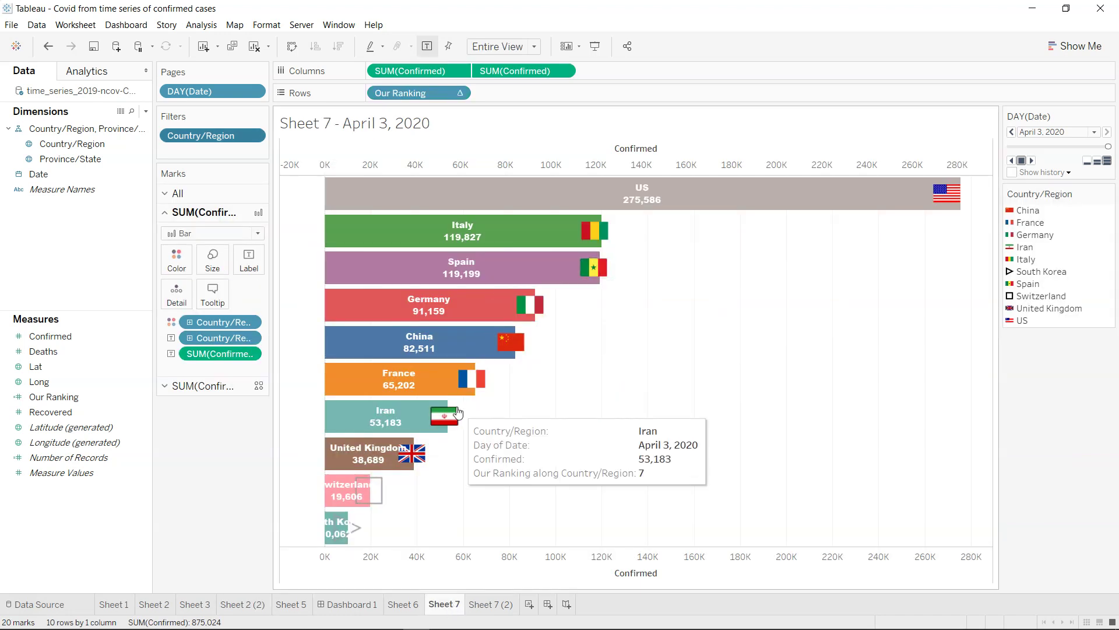
pyautogui.click(360, 611)
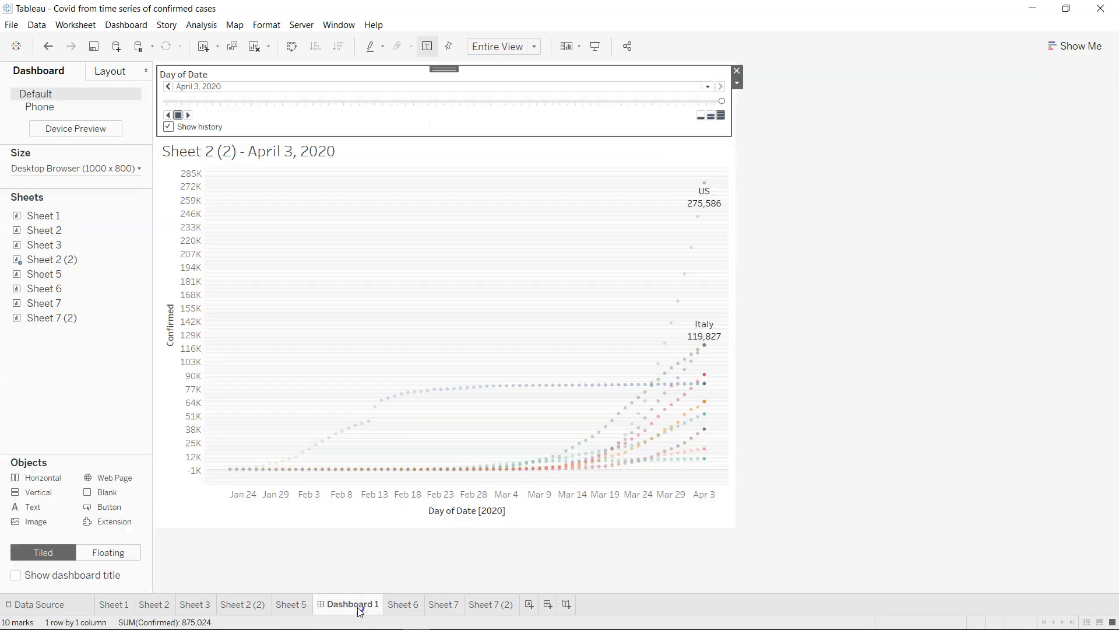
pyautogui.click(294, 610)
pyautogui.click(250, 609)
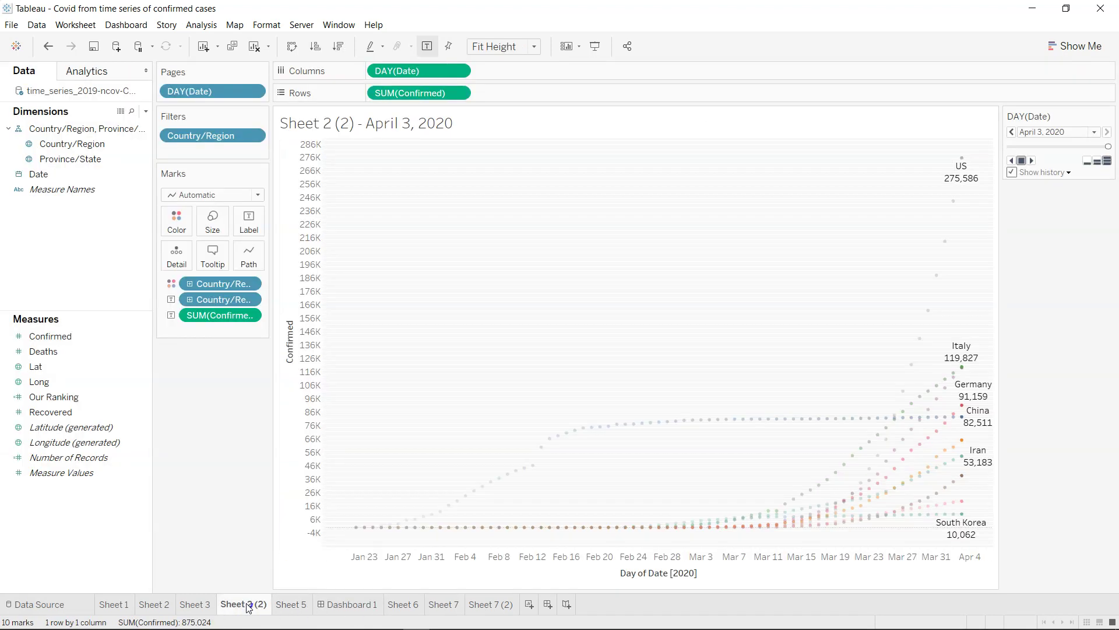
pyautogui.moveTo(925, 403)
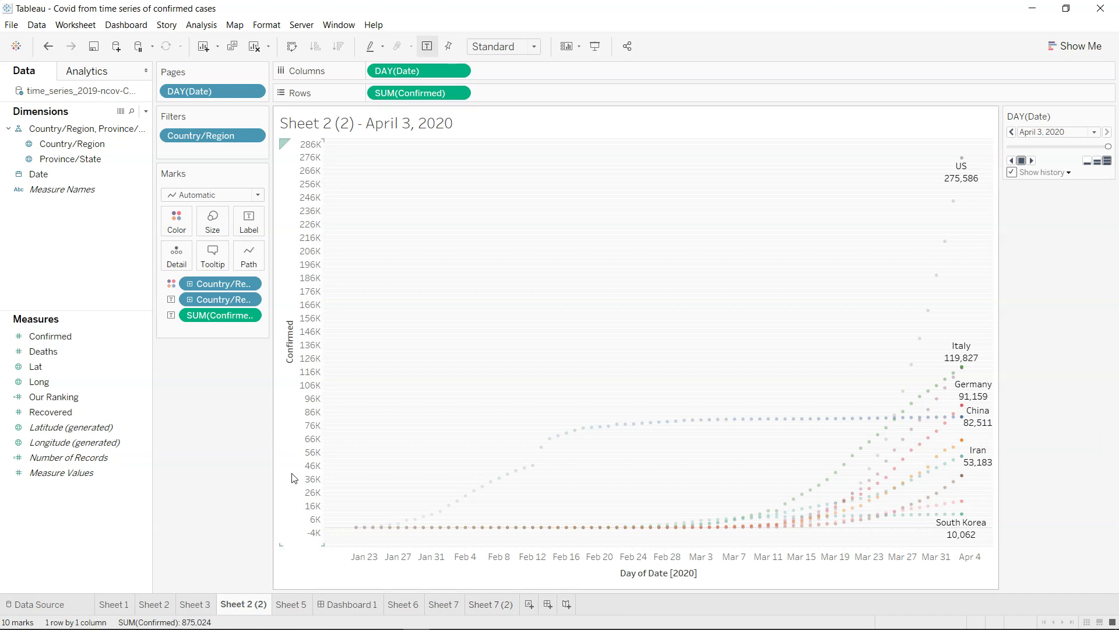
# Create Sheet 9 plotting SUM(Confirmed) against continuous Day of Date.
pyautogui.click(529, 605)
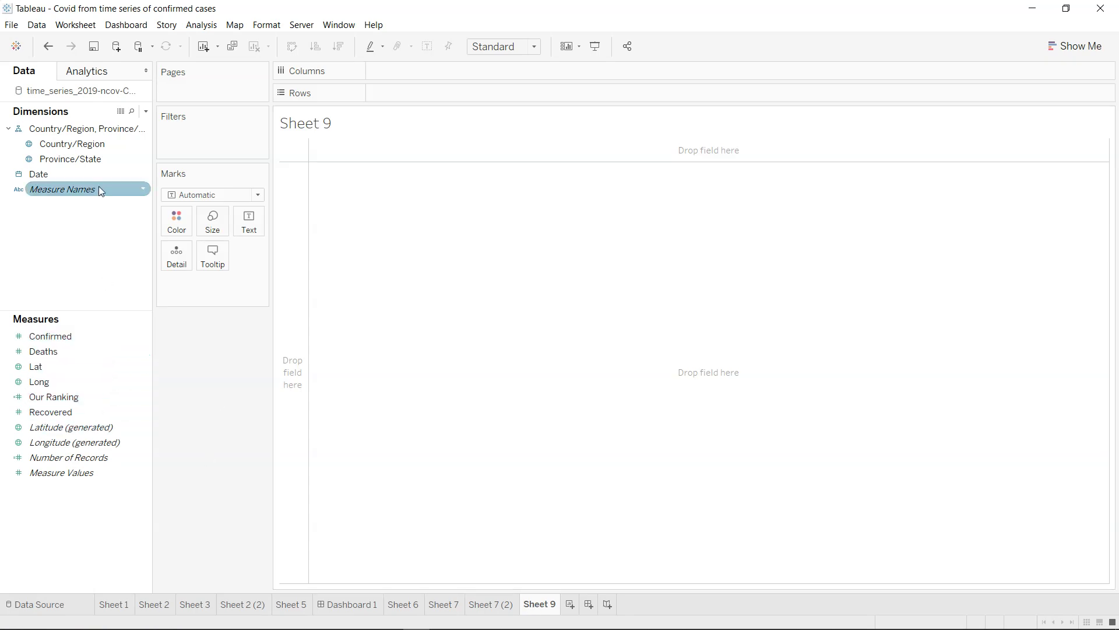
pyautogui.moveTo(96, 173); pyautogui.dragTo(427, 70)
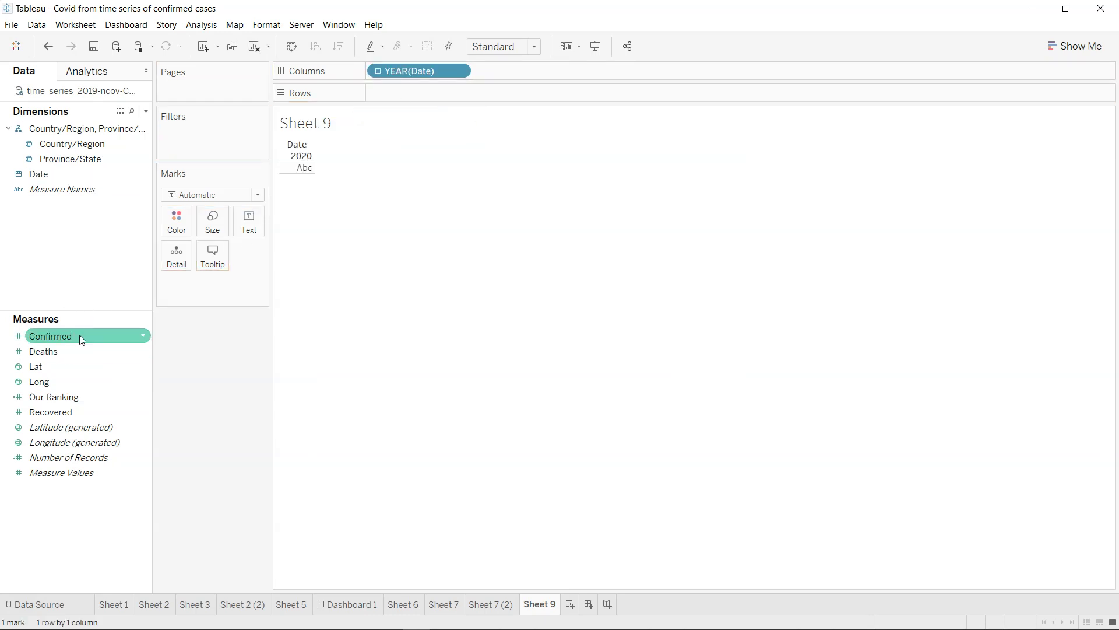
pyautogui.moveTo(79, 335); pyautogui.dragTo(432, 100)
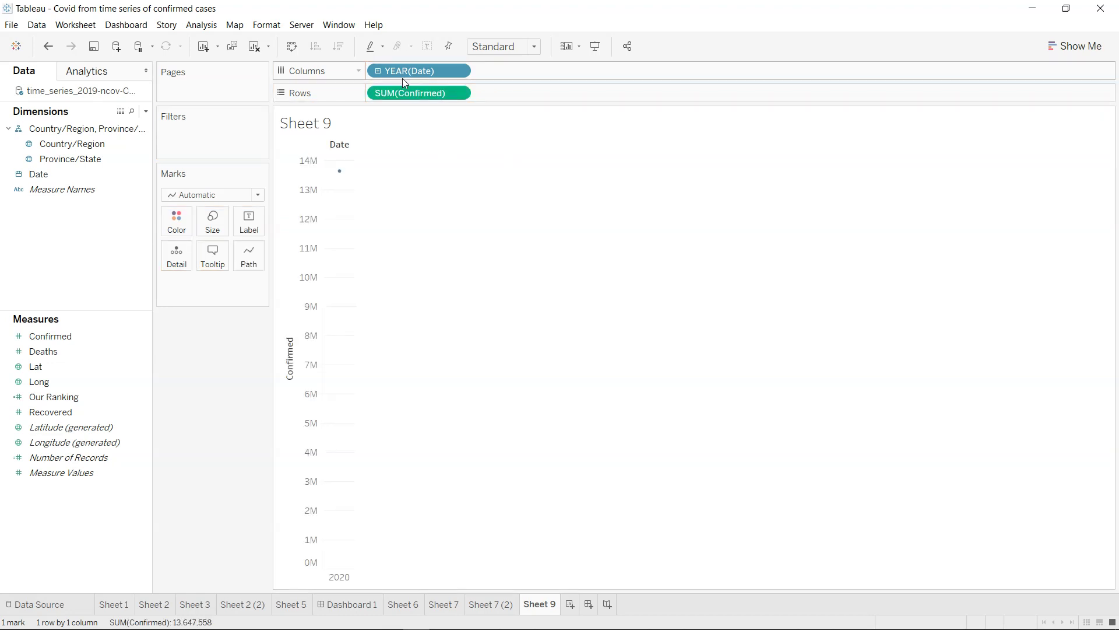
pyautogui.click(458, 71)
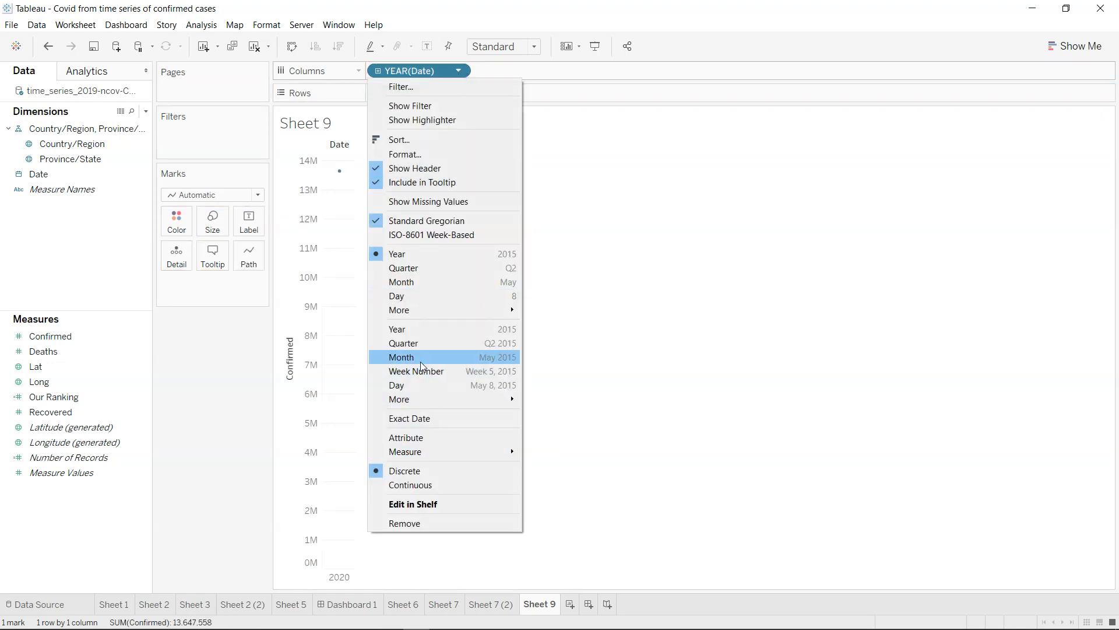
pyautogui.click(428, 385)
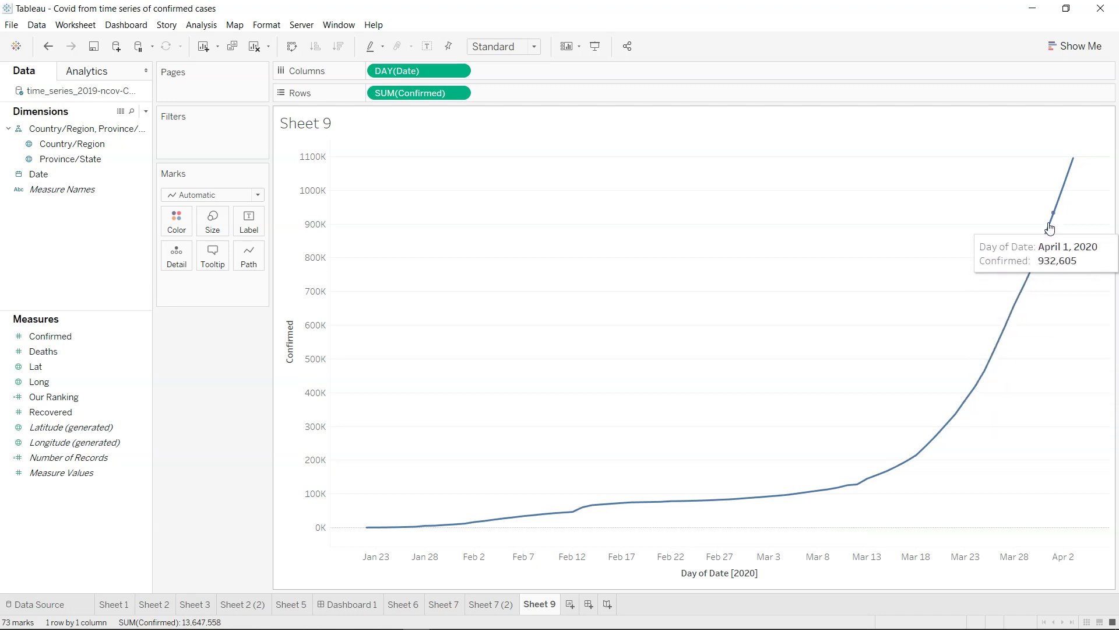
# Colour the lines by Country/Region, adding all members.
pyautogui.click(86, 147)
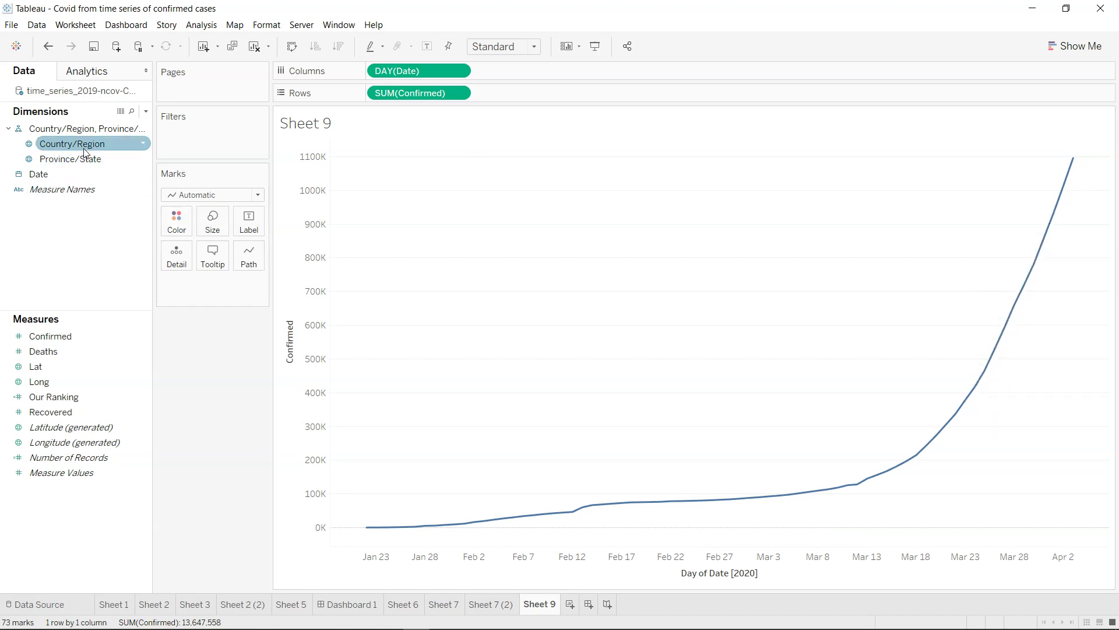
pyautogui.moveTo(85, 151); pyautogui.dragTo(181, 231)
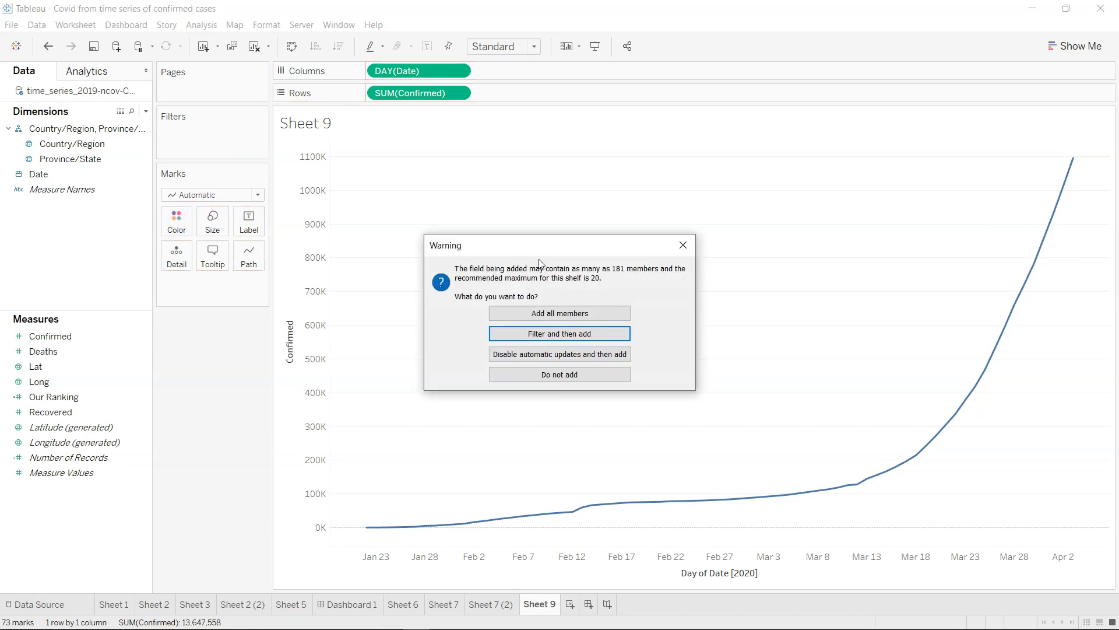
pyautogui.click(562, 315)
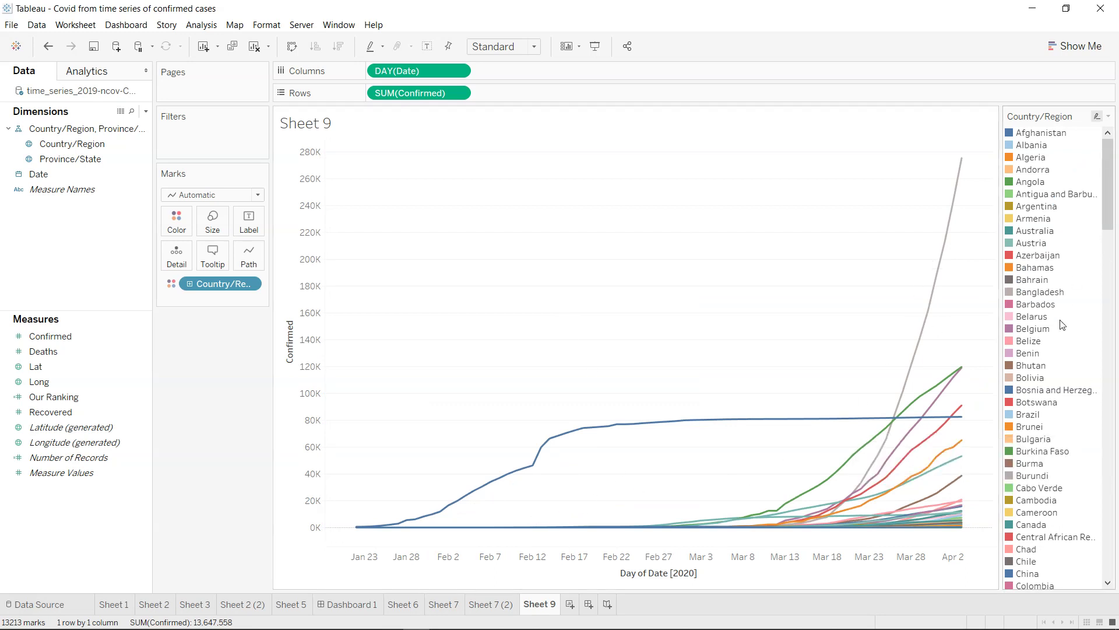
# Filter Country/Region to the Top 10 by Sum of Confirmed.
pyautogui.scroll(-20, 1062, 324)
pyautogui.scroll(-6, 1061, 324)
pyautogui.scroll(20, 1061, 323)
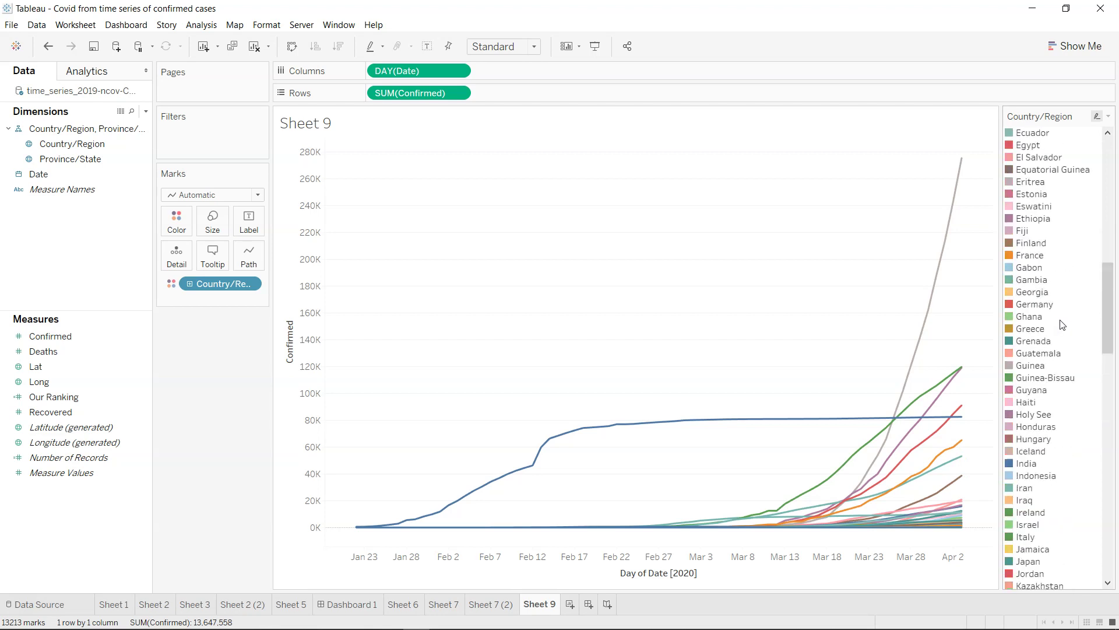
pyautogui.moveTo(88, 144); pyautogui.dragTo(198, 145)
pyautogui.click(576, 148)
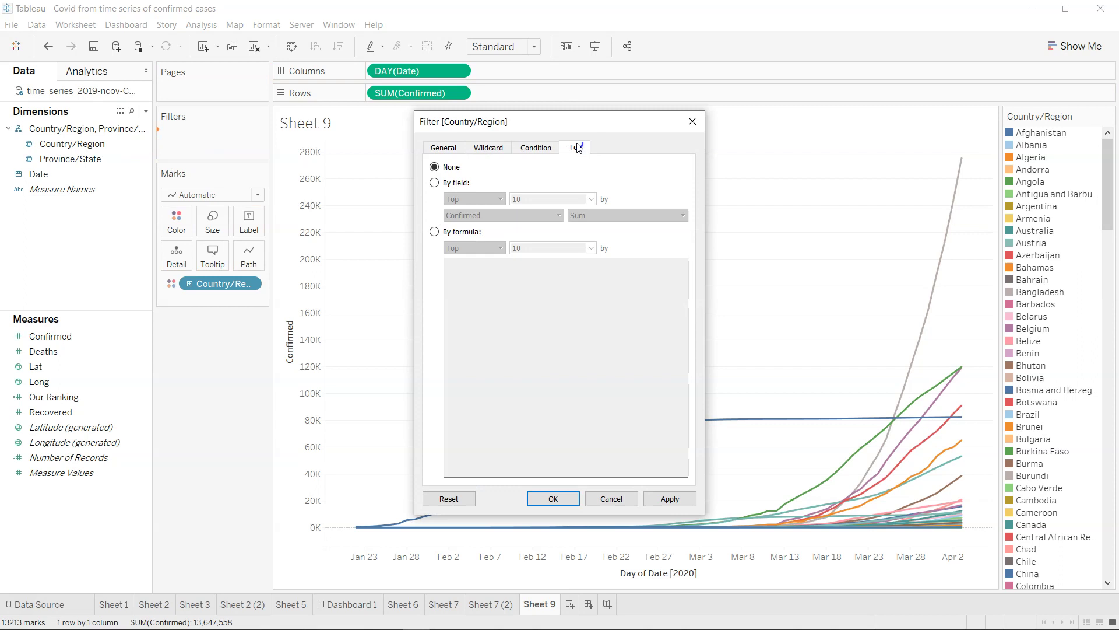
pyautogui.click(458, 183)
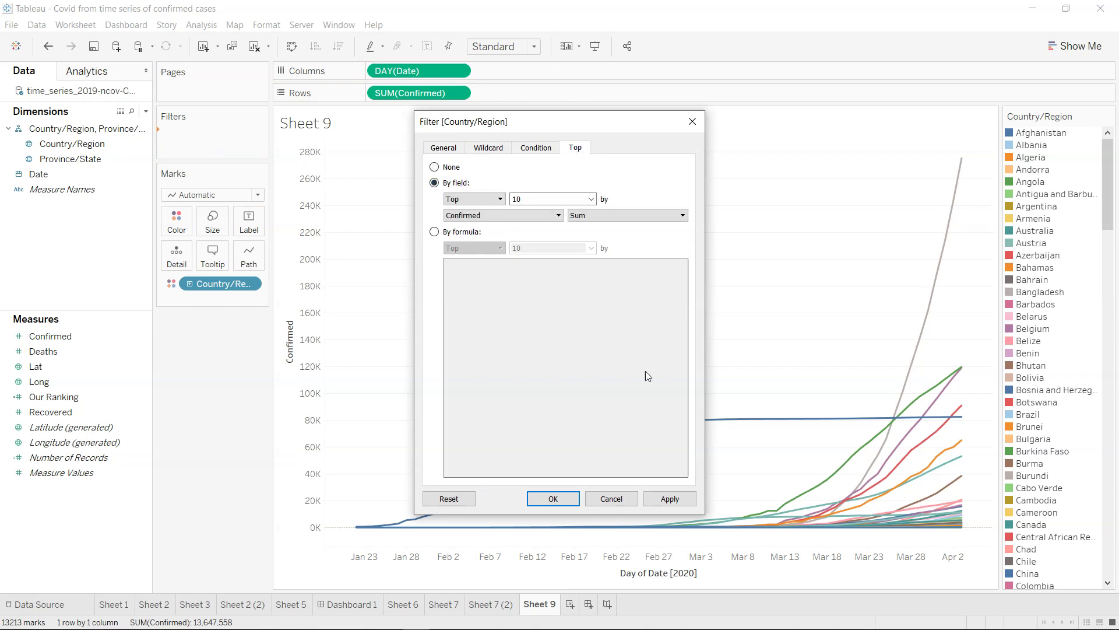
pyautogui.click(671, 499)
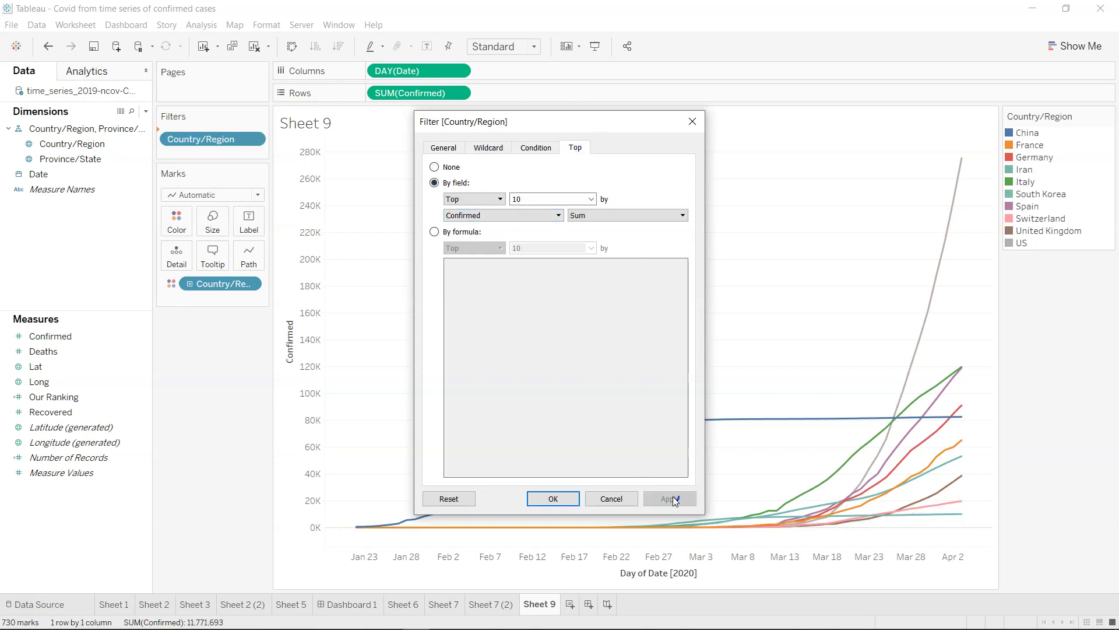
pyautogui.click(561, 499)
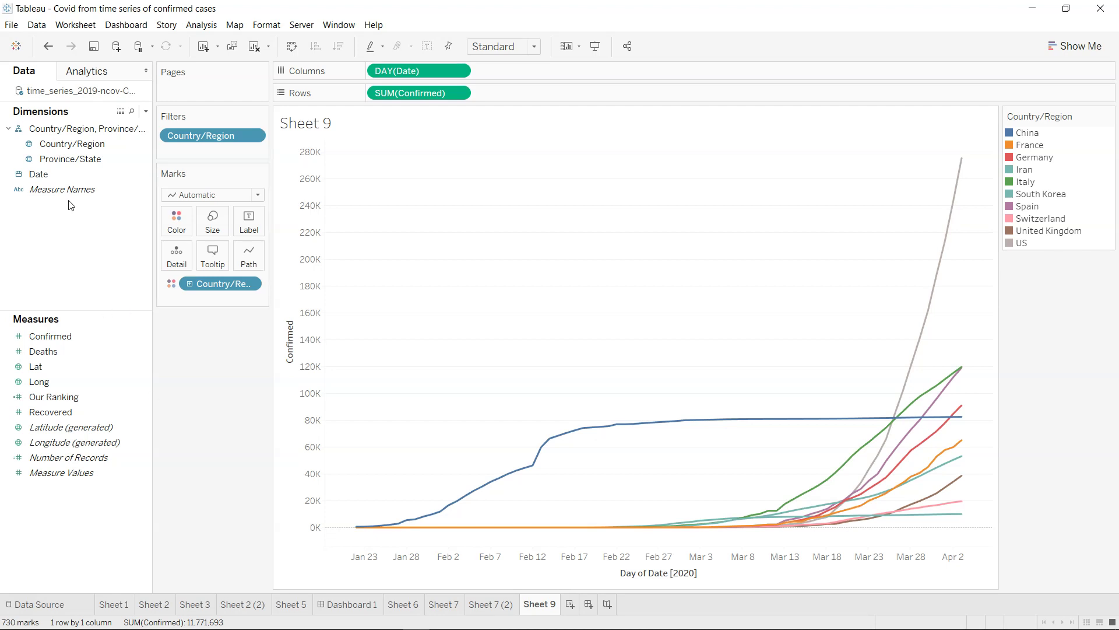
# Put Date on Pages and change it from YEAR to continuous Day.
pyautogui.moveTo(64, 175); pyautogui.dragTo(205, 102)
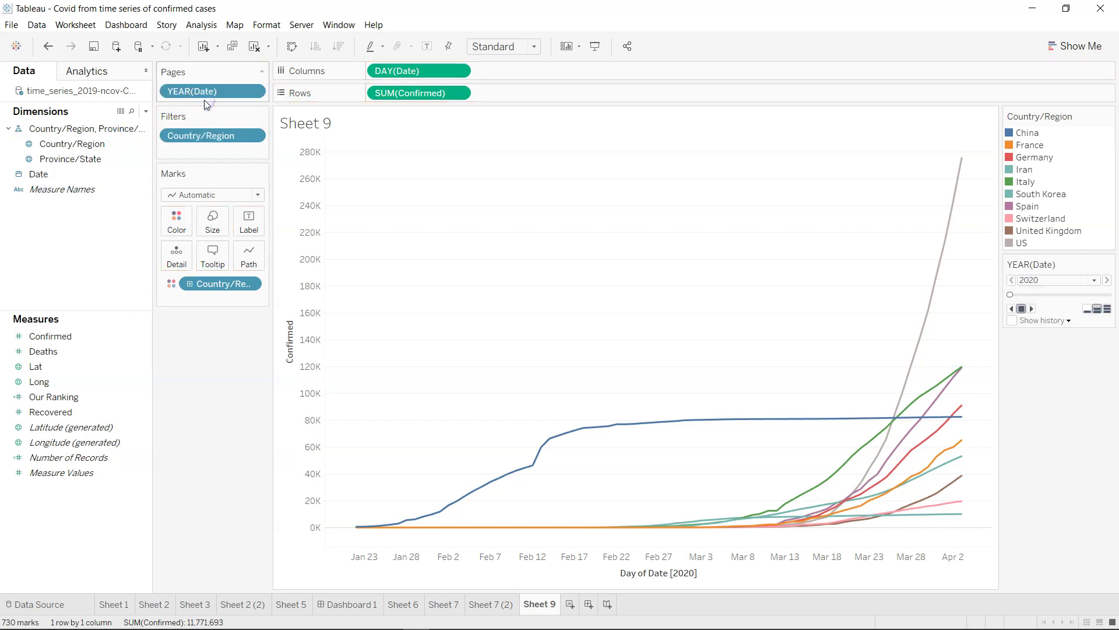
pyautogui.click(253, 94)
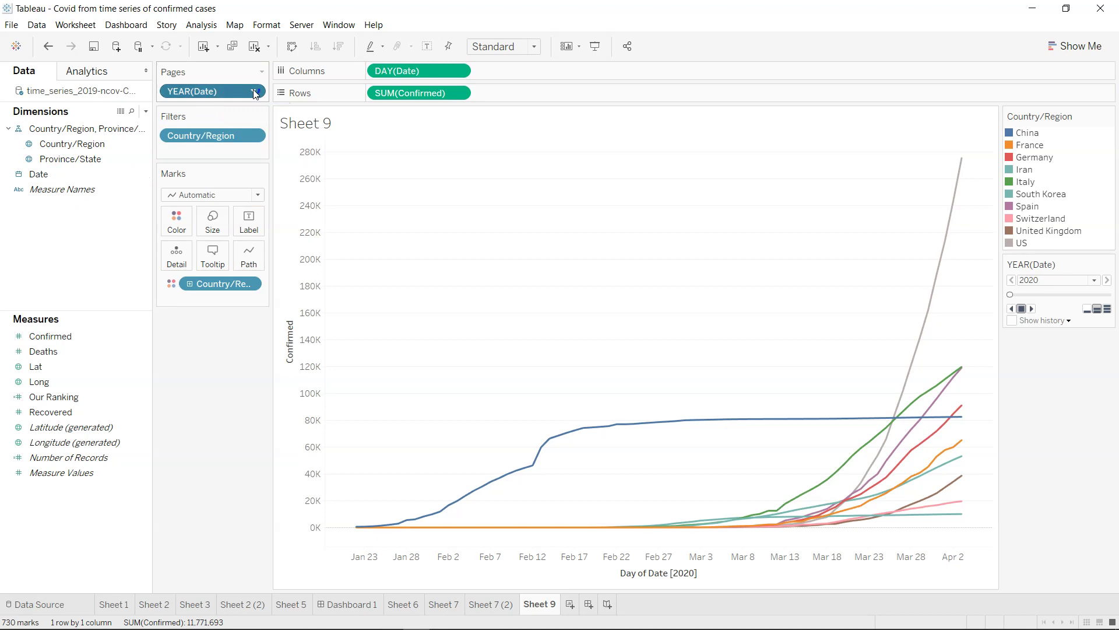
pyautogui.click(222, 370)
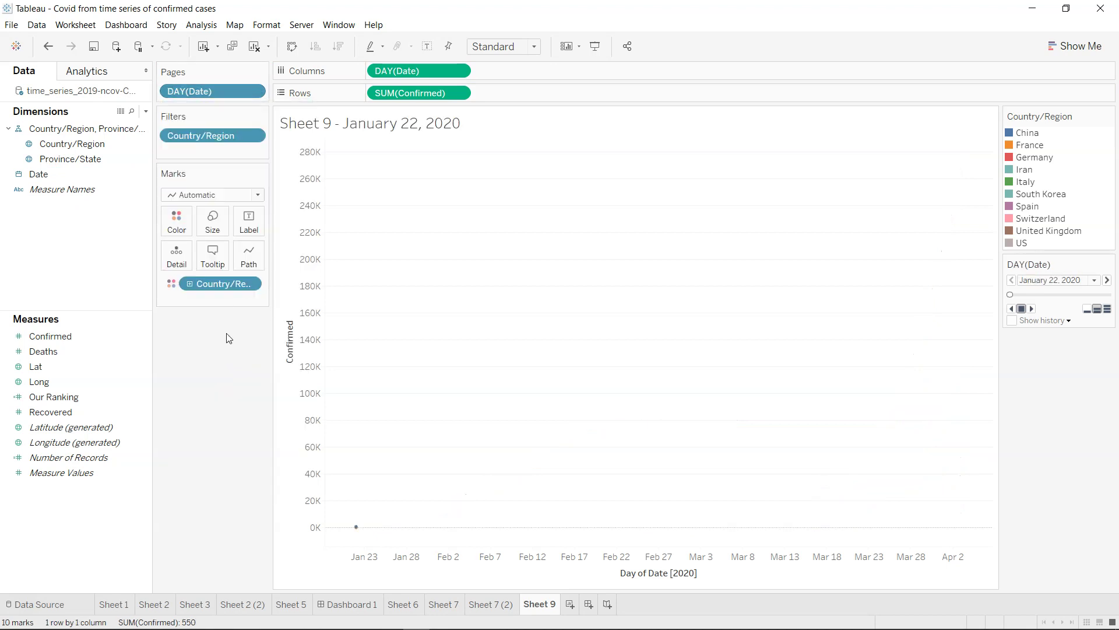
# Show mark labels with Right alignment.
pyautogui.click(249, 228)
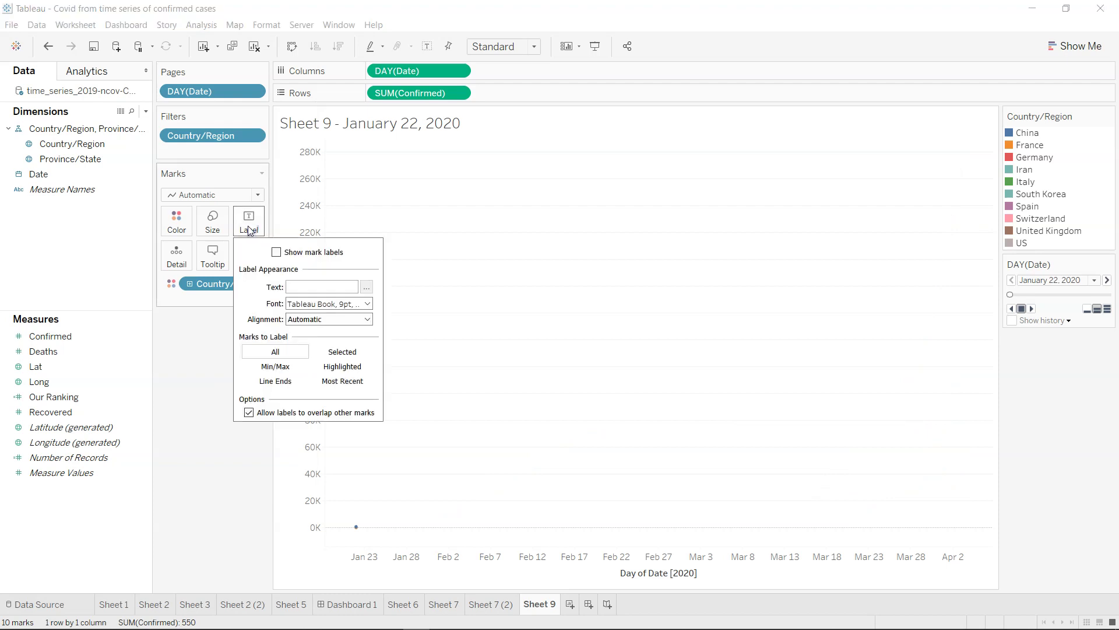
pyautogui.click(277, 252)
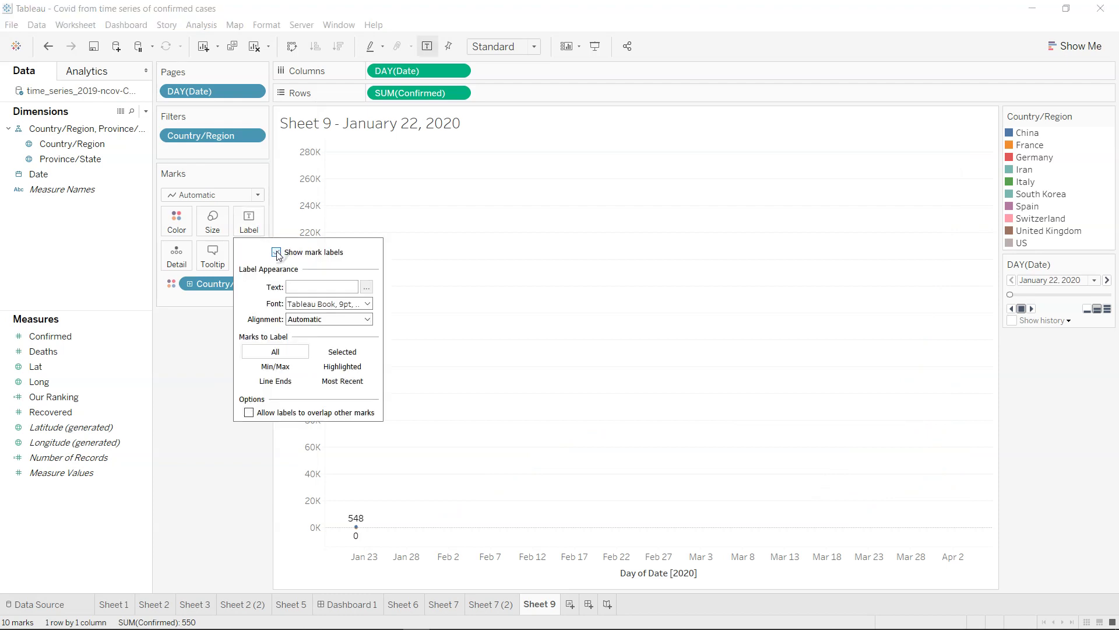
pyautogui.click(329, 320)
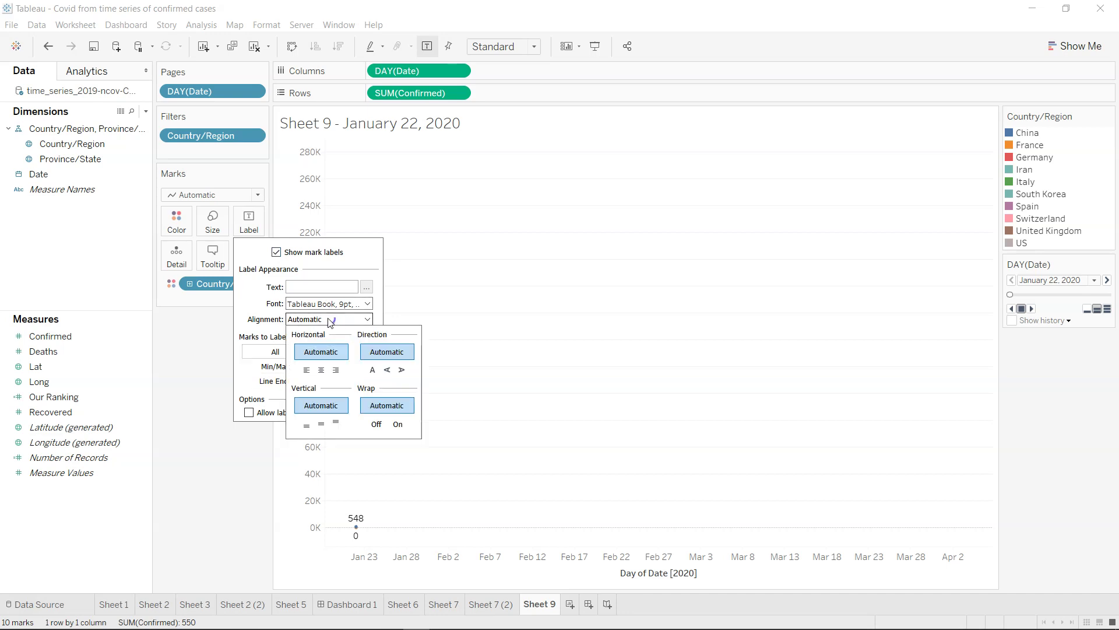
pyautogui.click(336, 370)
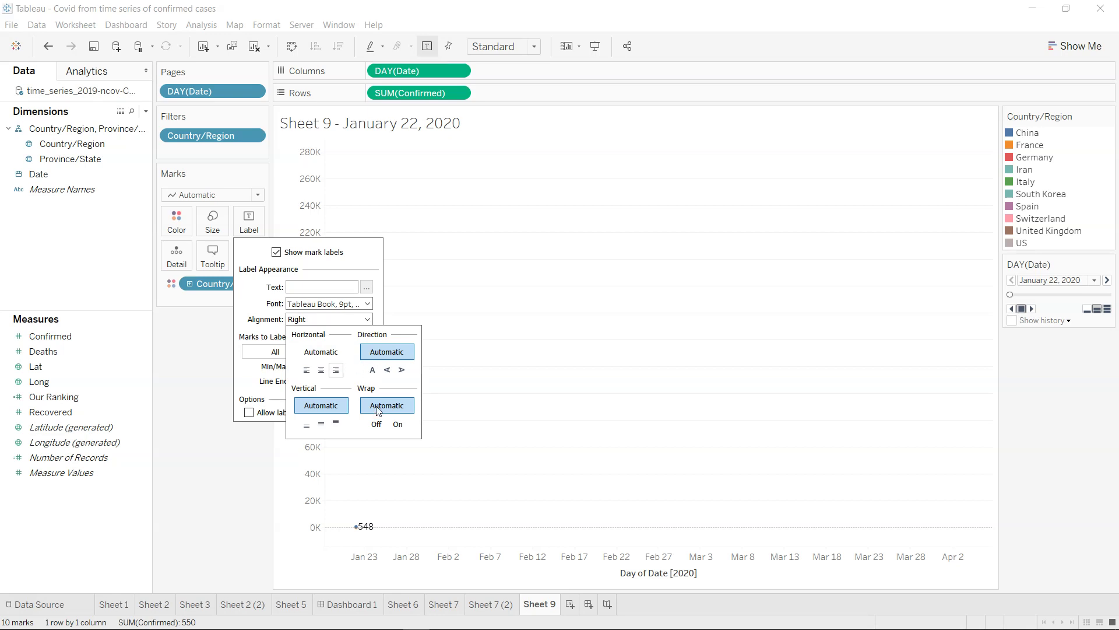
pyautogui.click(234, 518)
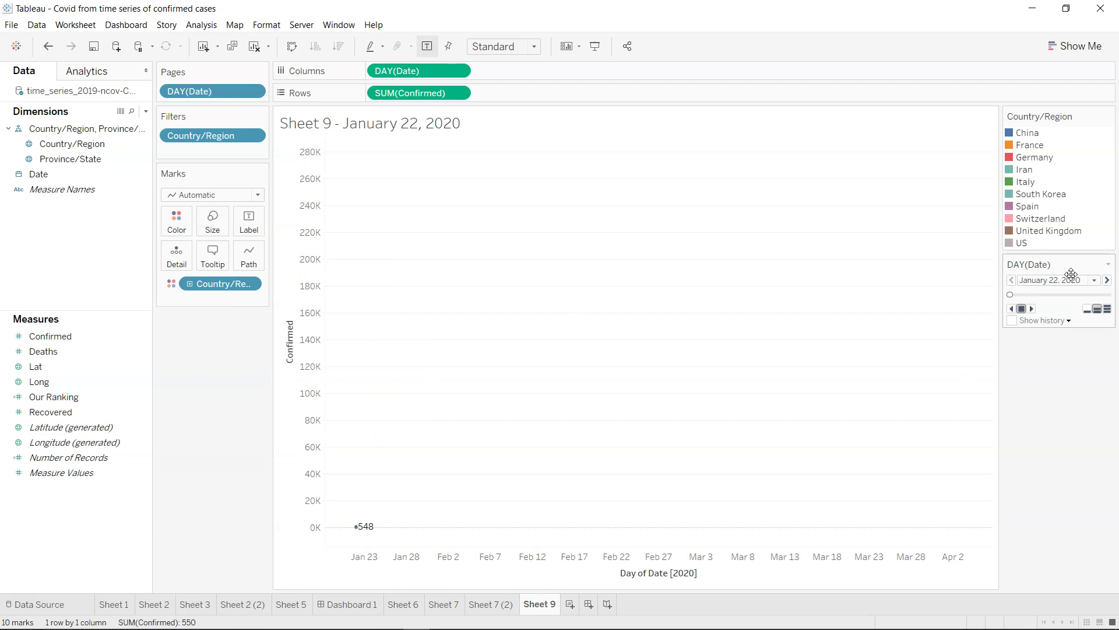
# Play the daily pages to April 3, 2020 and compare against Sheet 2 (2).
pyautogui.click(1032, 309)
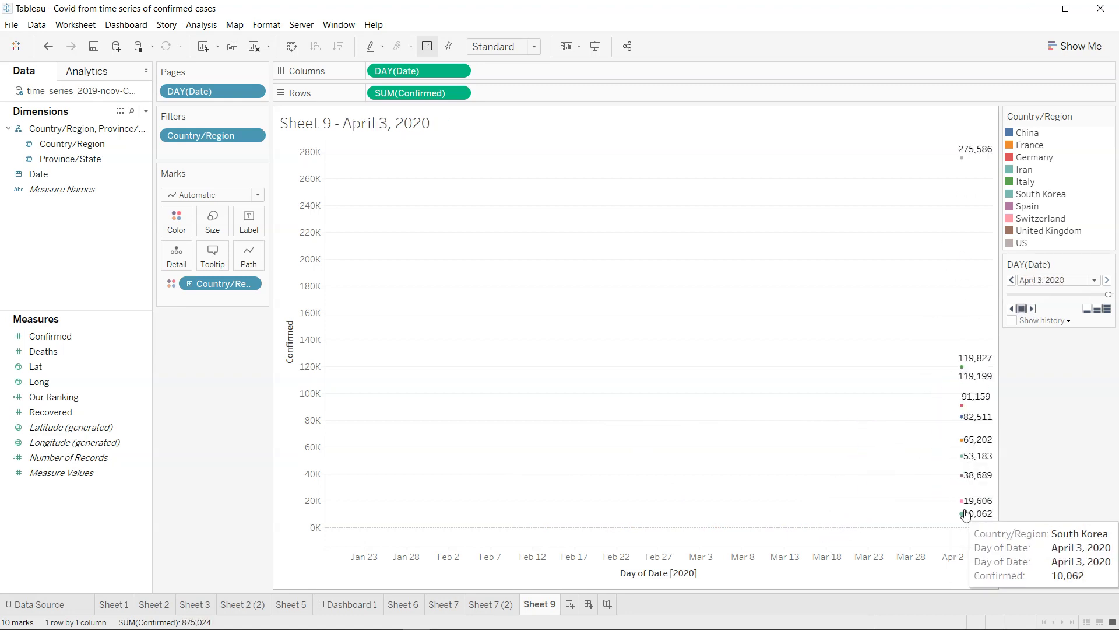
pyautogui.moveTo(973, 465)
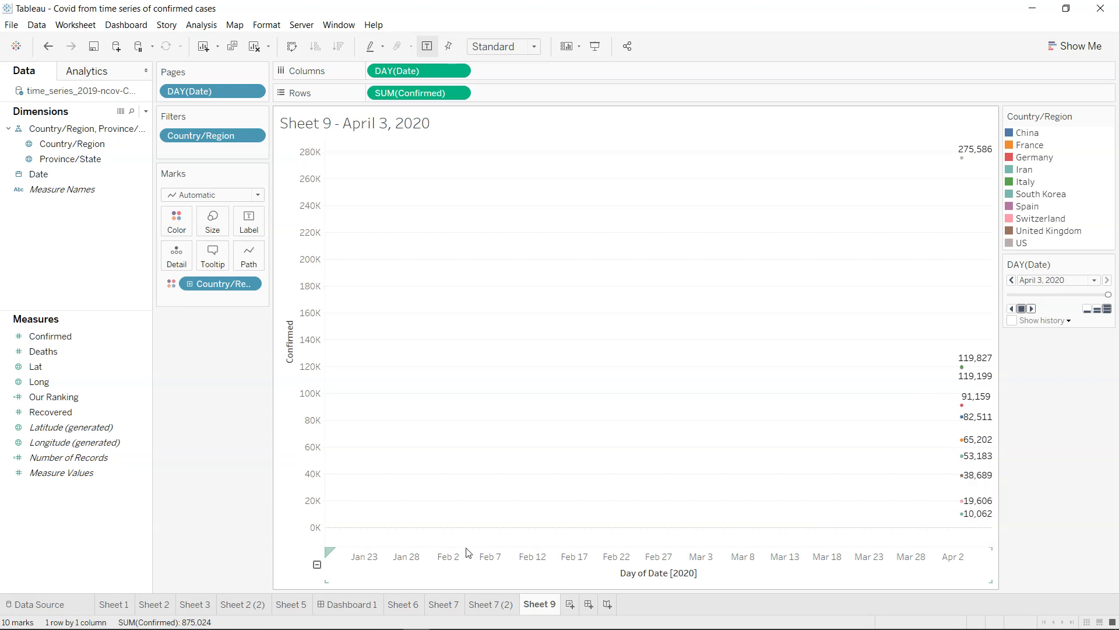
pyautogui.click(285, 606)
pyautogui.click(247, 607)
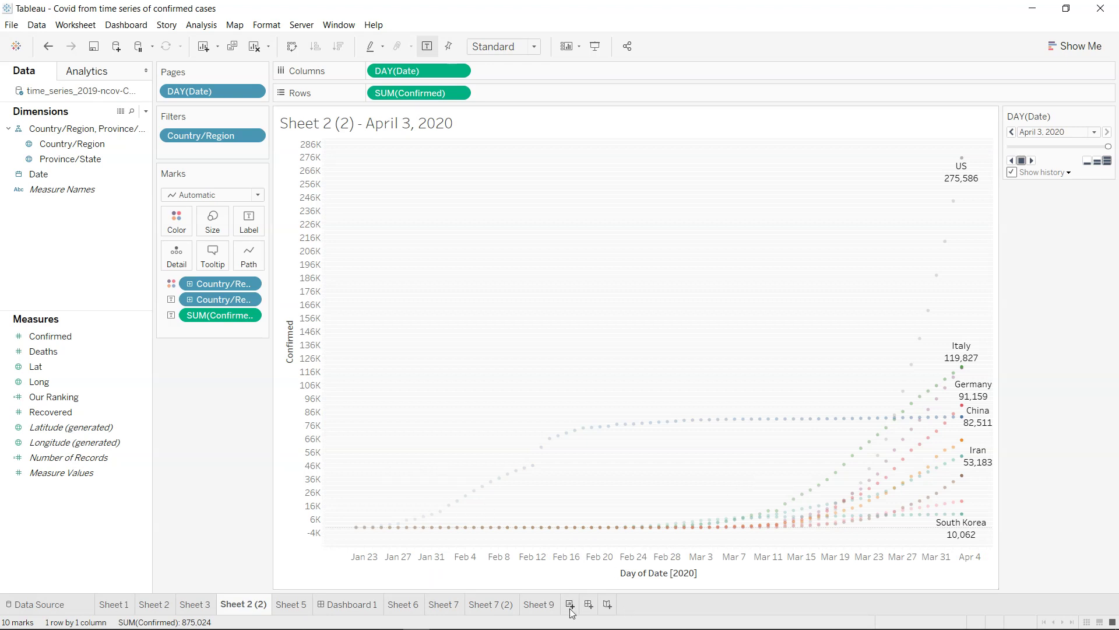
pyautogui.click(539, 606)
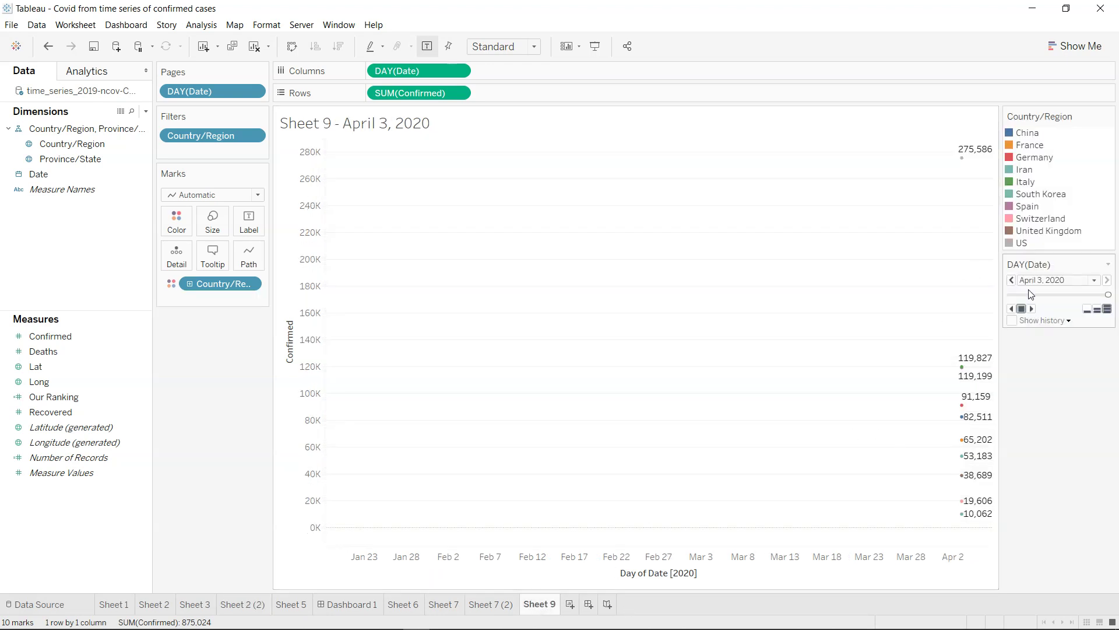
# Keep Sheet 9 on April 3, 2020 and bring up the Show history options.
pyautogui.click(1043, 281)
pyautogui.click(1045, 282)
pyautogui.click(1070, 321)
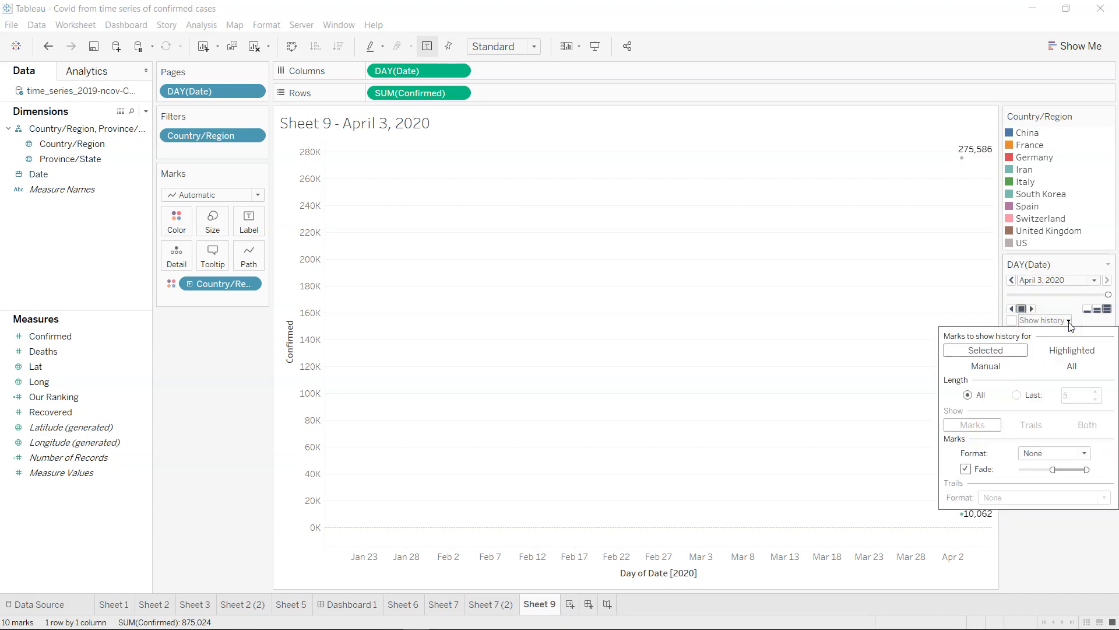
# Set Show history to All marks and replay the daily animation to April 3, 2020.
pyautogui.click(1073, 367)
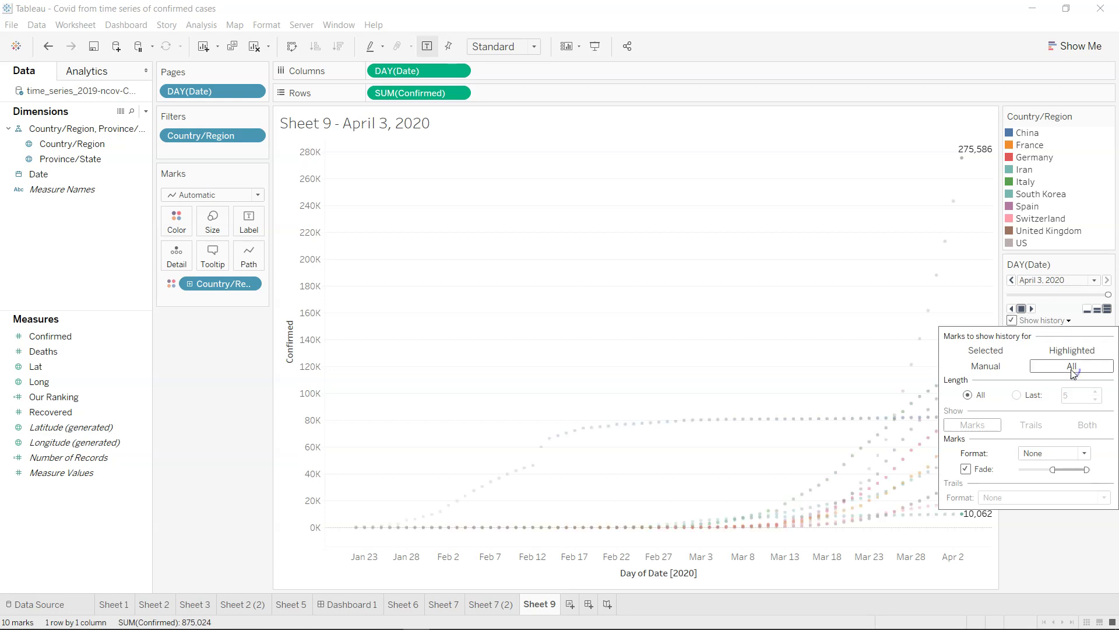
pyautogui.click(1059, 548)
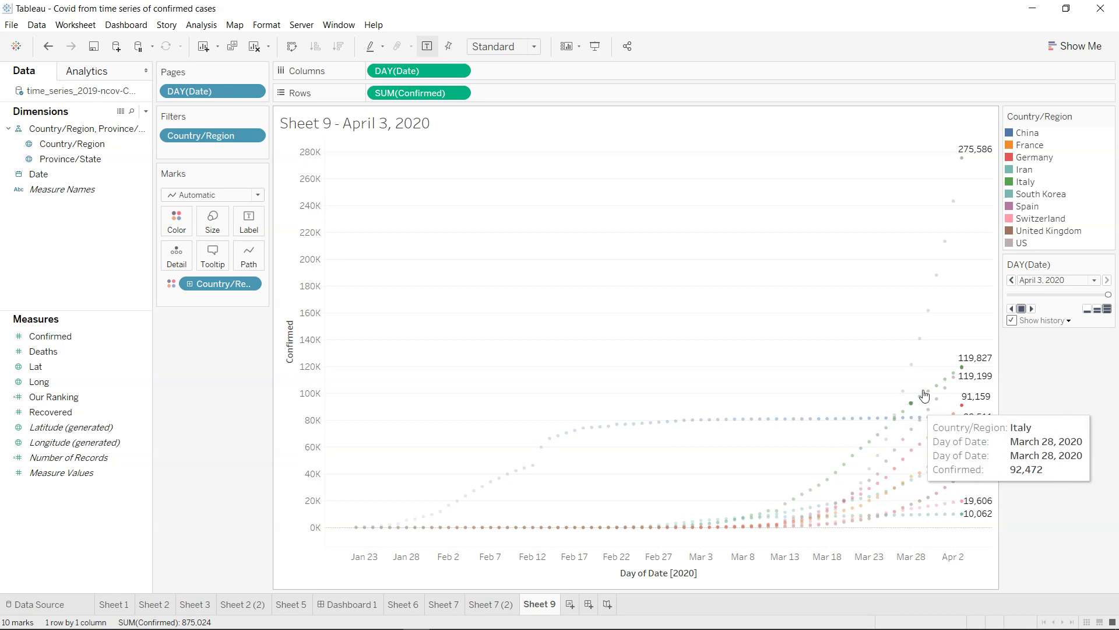
pyautogui.click(1033, 309)
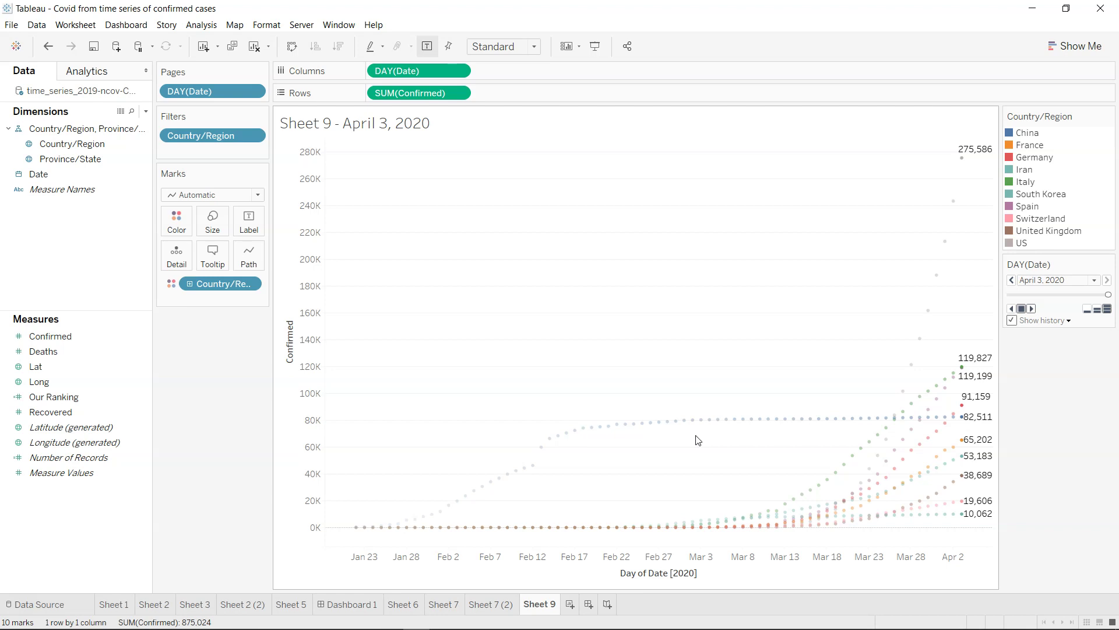
pyautogui.moveTo(895, 424)
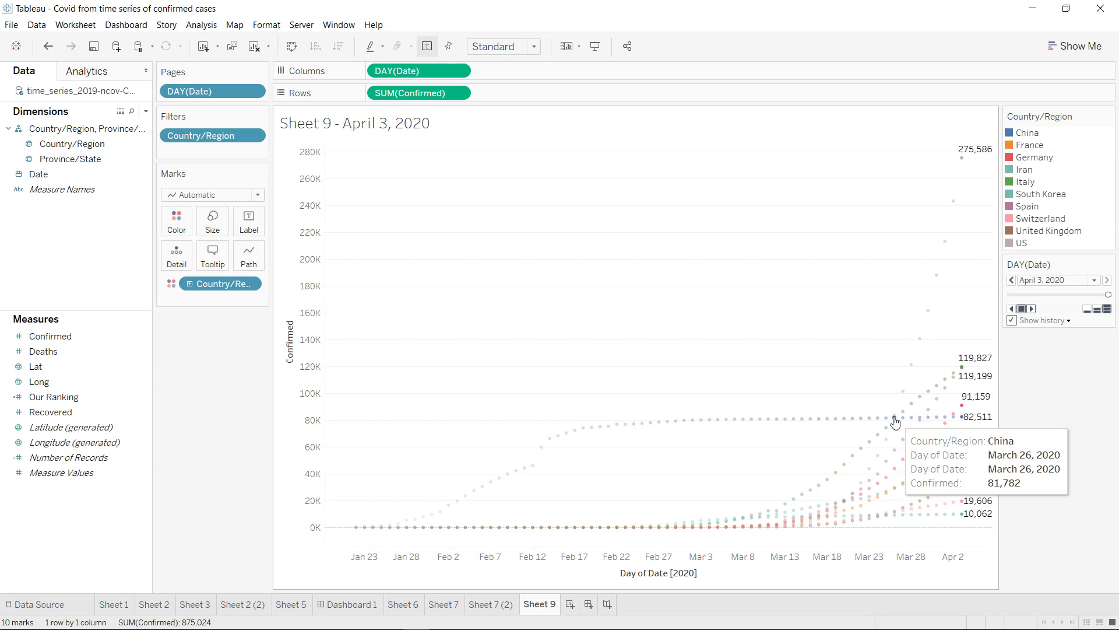
pyautogui.moveTo(950, 378)
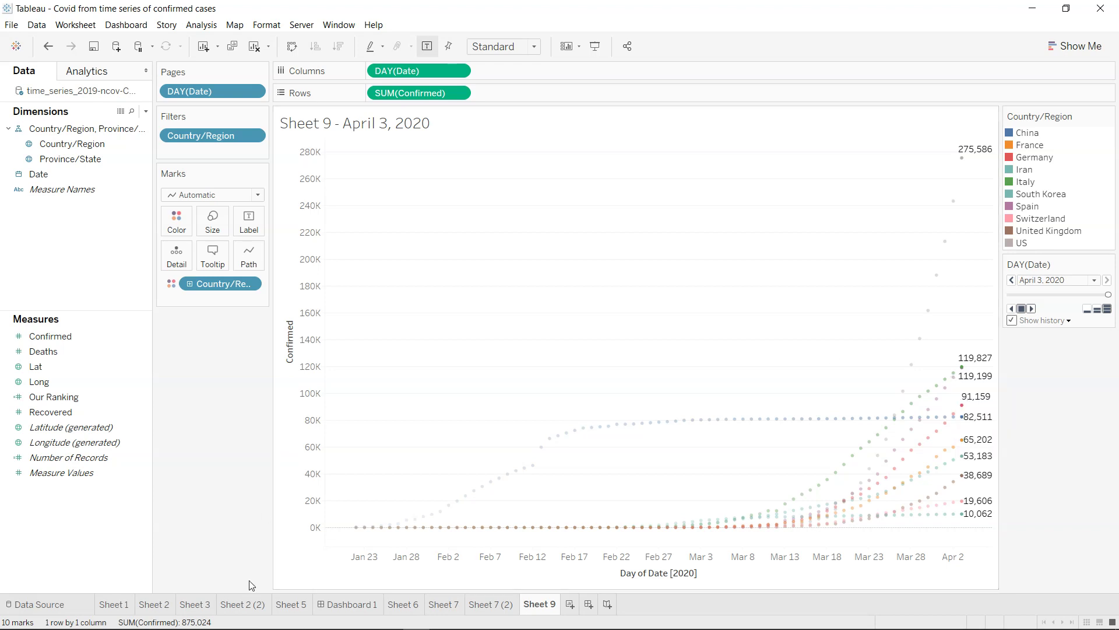
# Add Country/Region and Confirmed to the Label card, matching the Sheet 2 (2) labels.
pyautogui.click(245, 604)
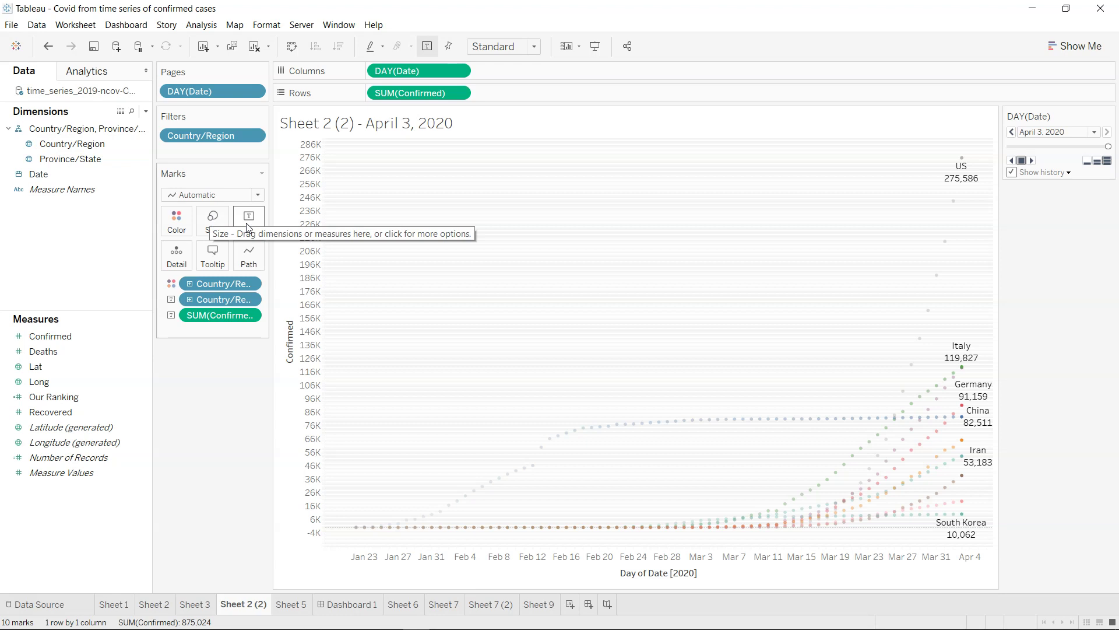
pyautogui.click(538, 604)
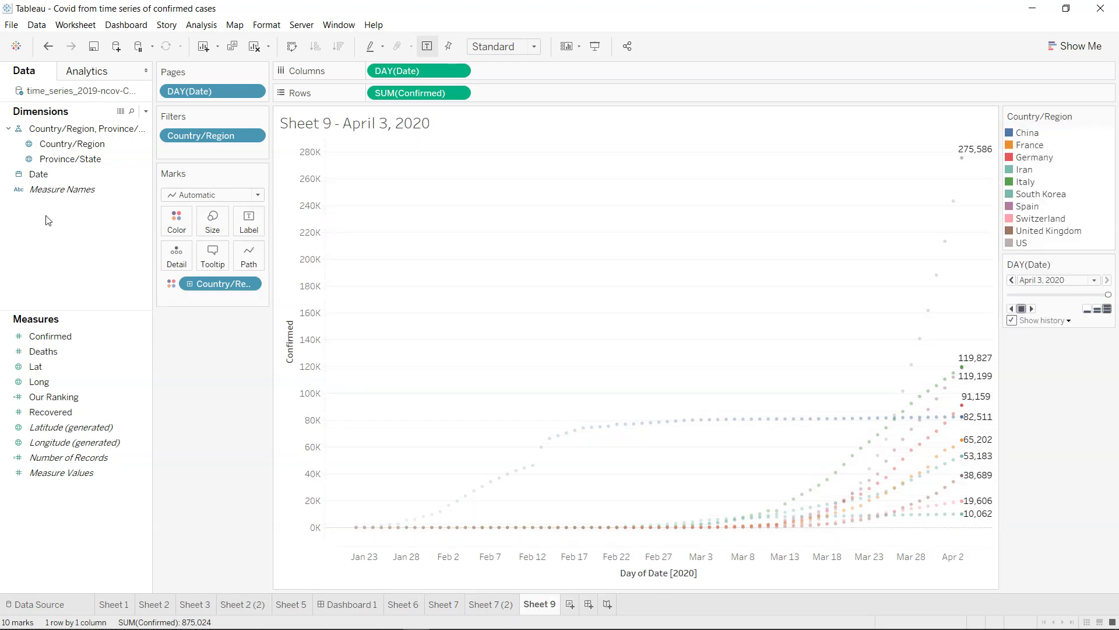
pyautogui.moveTo(70, 144); pyautogui.dragTo(253, 226)
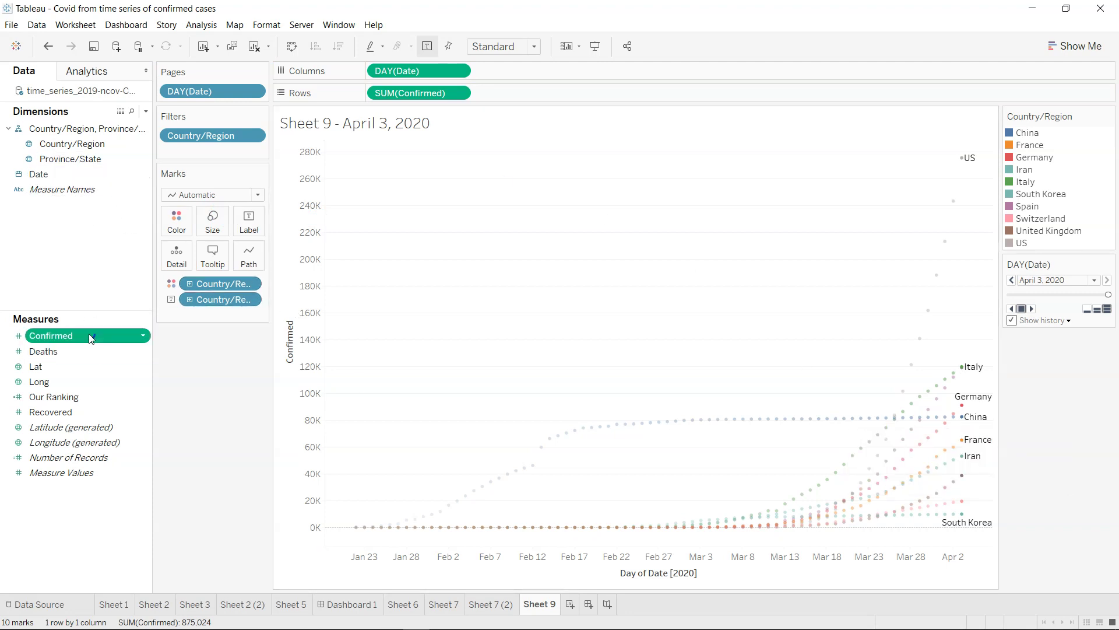
pyautogui.moveTo(89, 333); pyautogui.dragTo(255, 227)
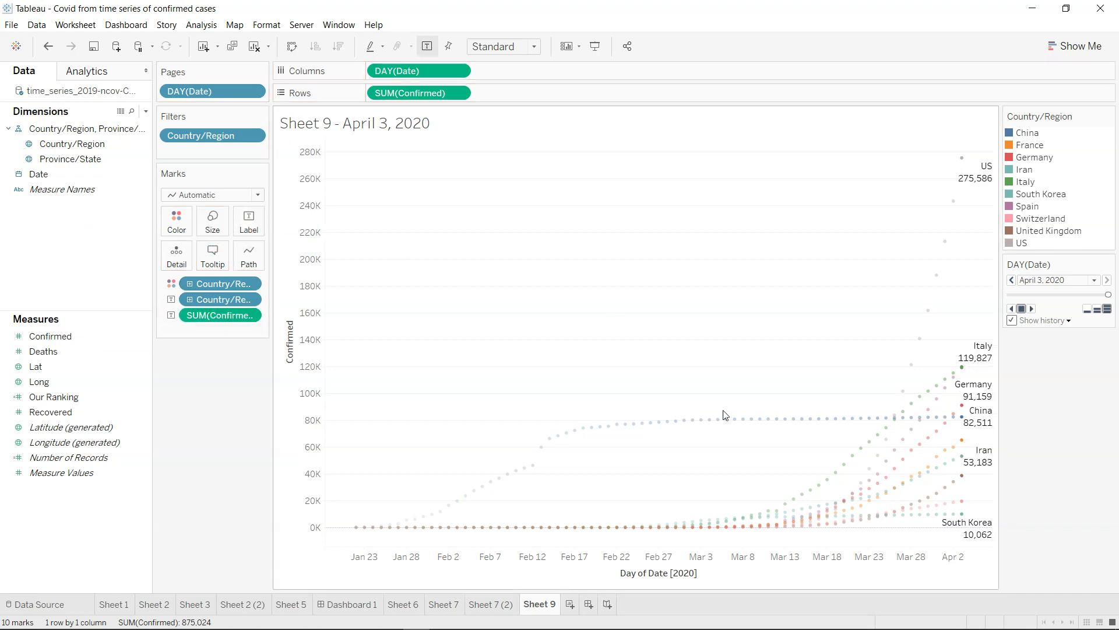